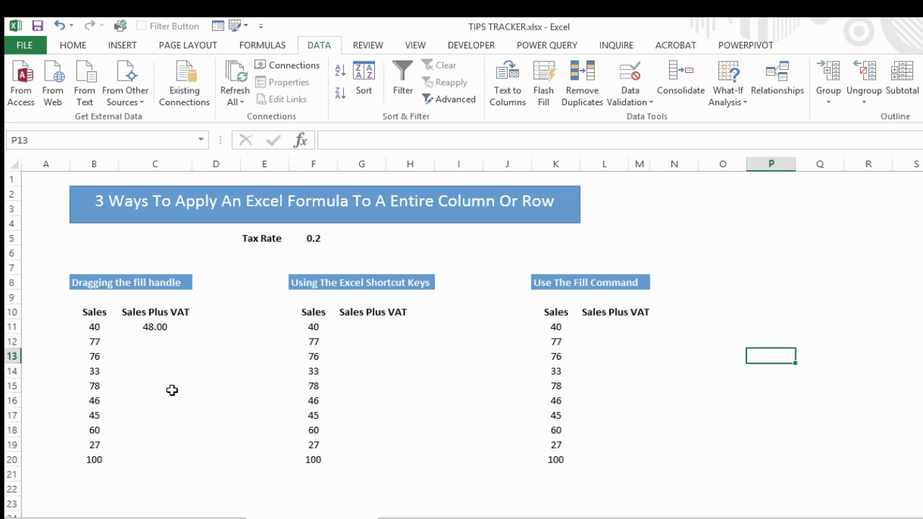
Confirm the C11 Sales Plus VAT formula and drag its fill handle down to C20.
left_click(144, 326)
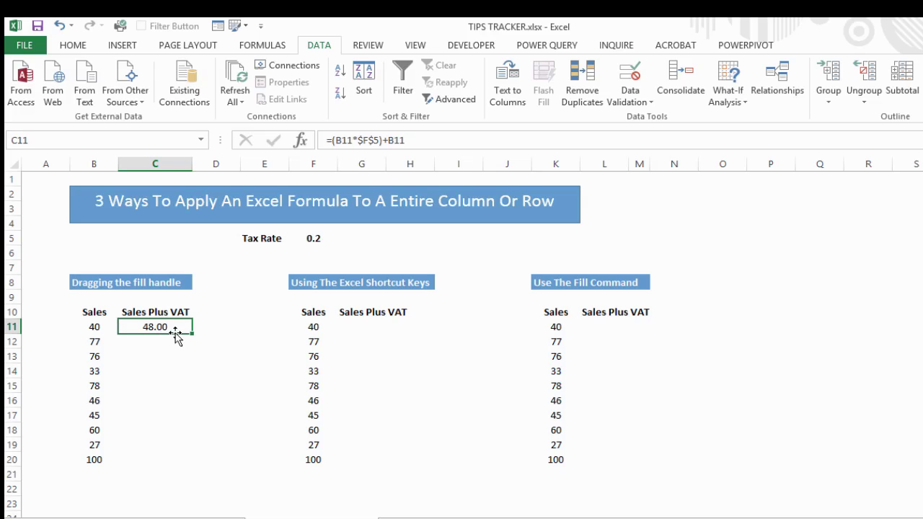
left_click(380, 139)
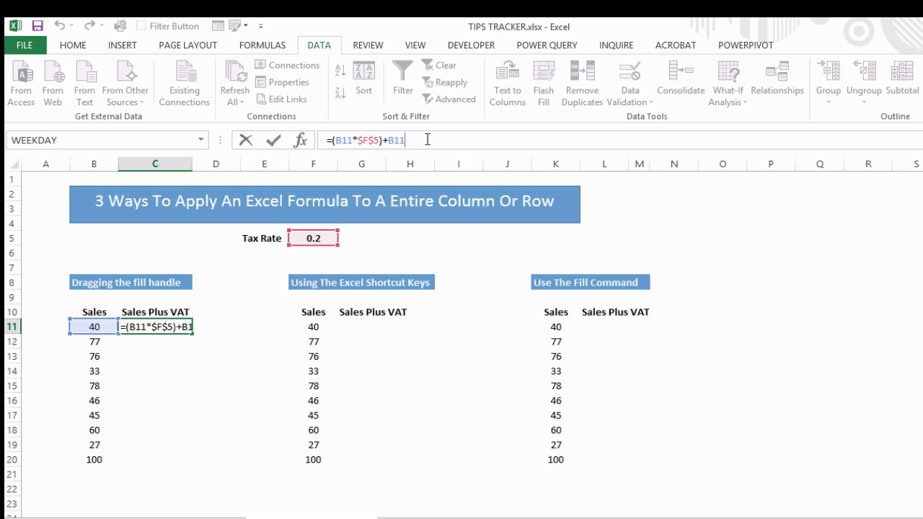
key("Return")
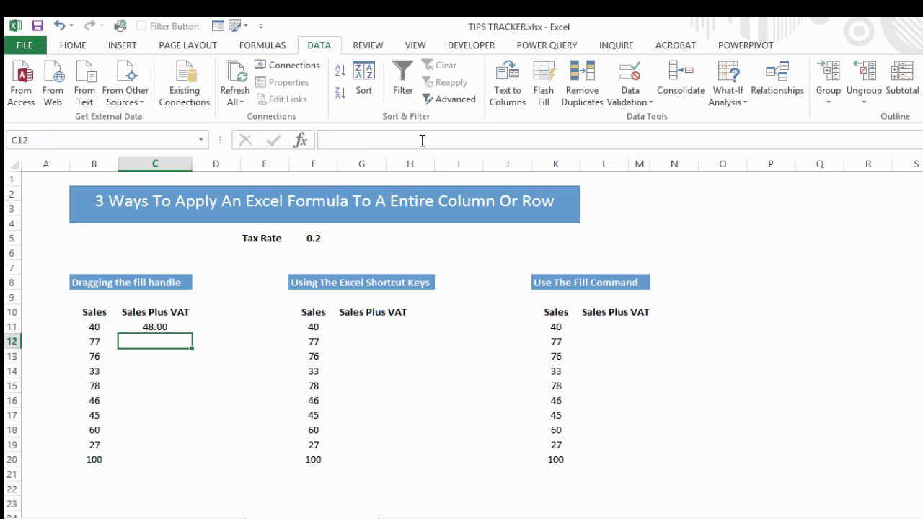
left_click(166, 327)
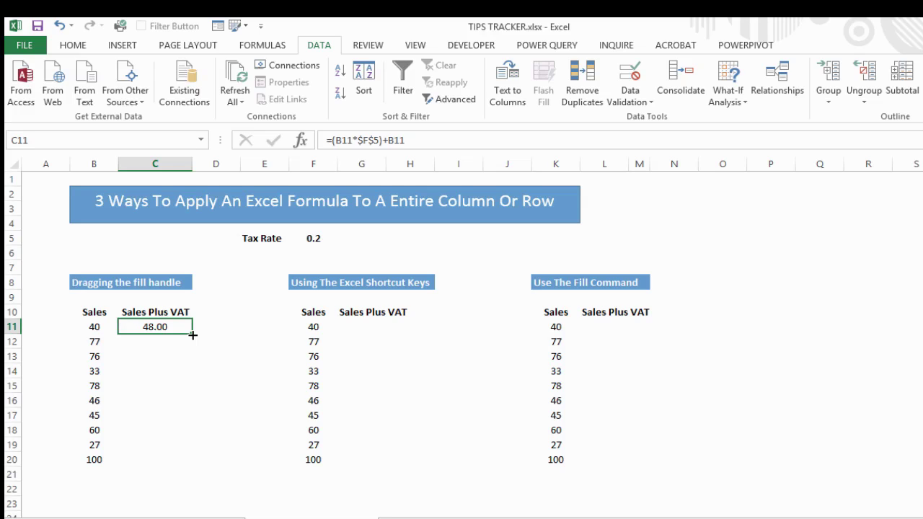
left_click_drag(192, 335, 180, 470)
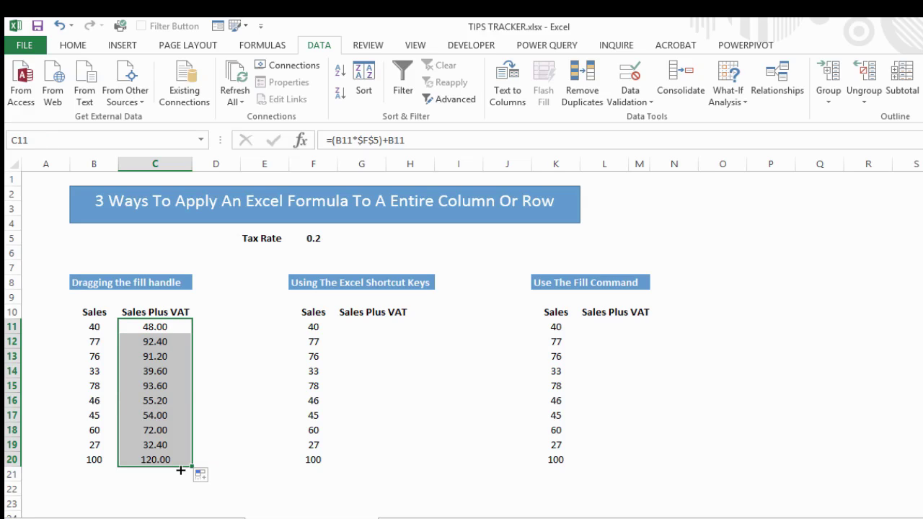
Check the copied formulas in C11:C20, which show values from 92.40 to 120.00.
left_click(164, 328)
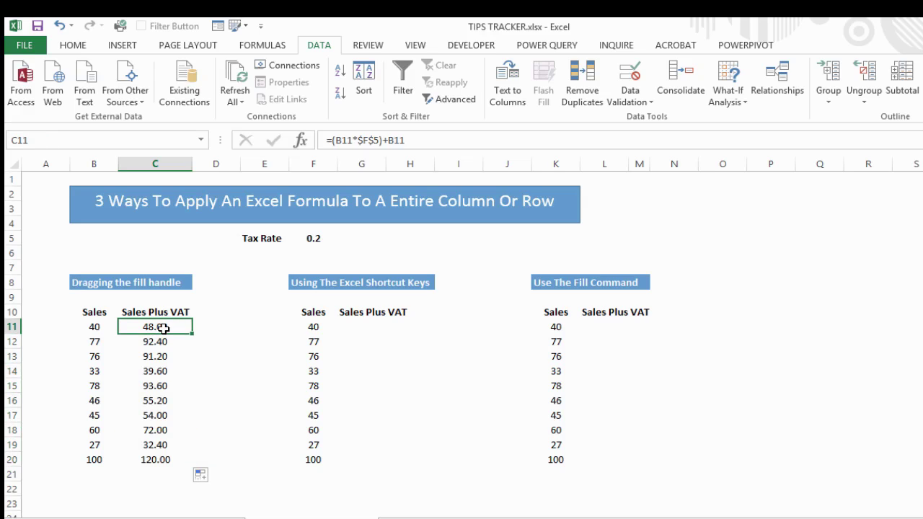
key("Down")
key("Down")
key("Down")
key("Down")
key("Down")
key("Down")
key("Down")
key("Down")
key("Down")
key("Down")
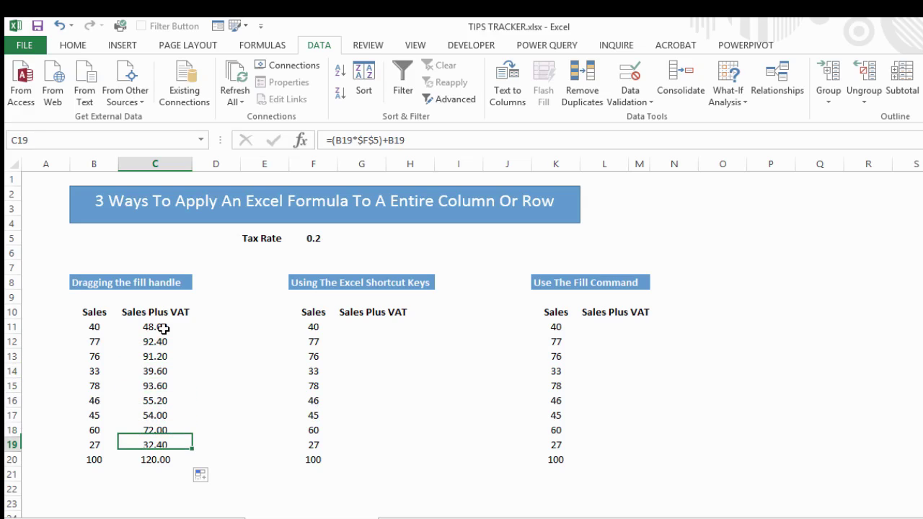
key("Up")
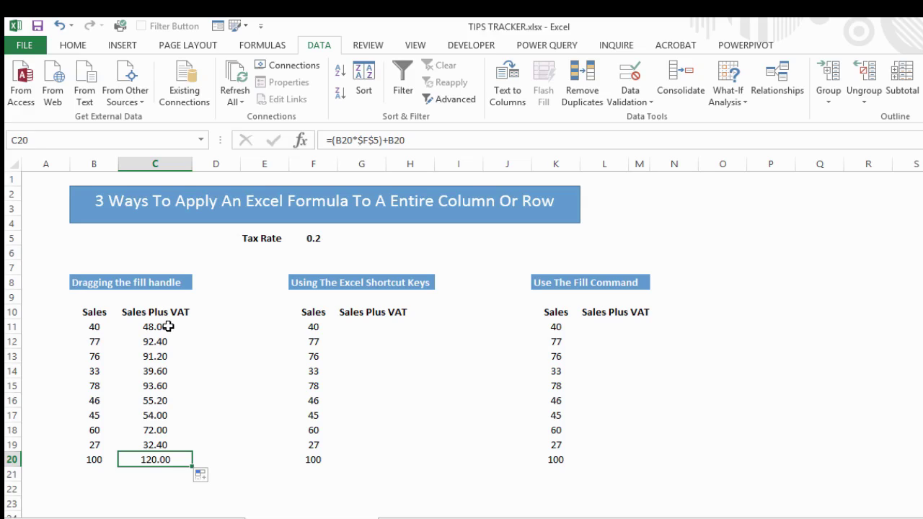
left_click(168, 327)
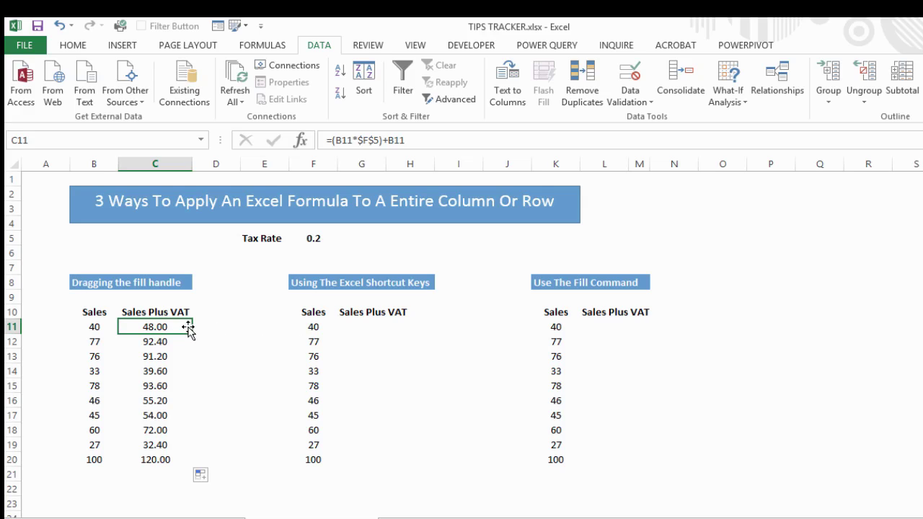
left_click_drag(155, 327, 154, 462)
left_click(218, 439)
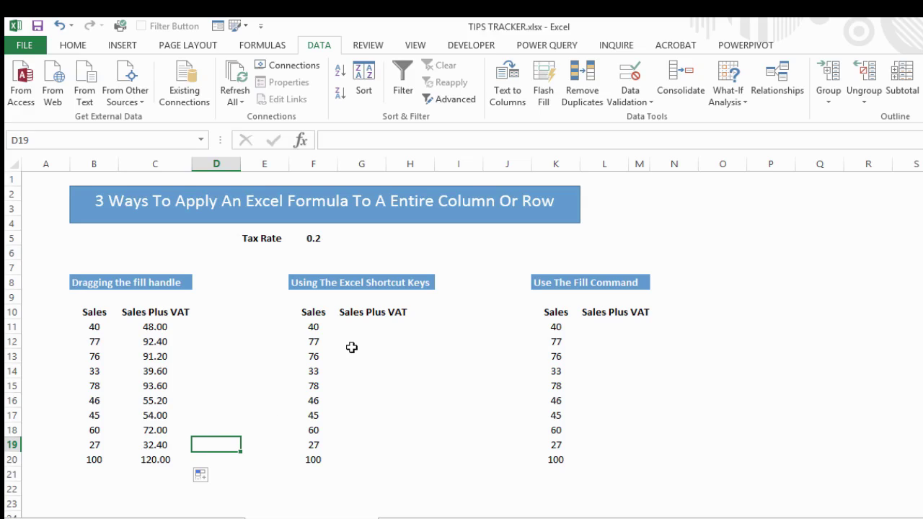
Select G11:G20 in the second table to receive the formula.
left_click(350, 325)
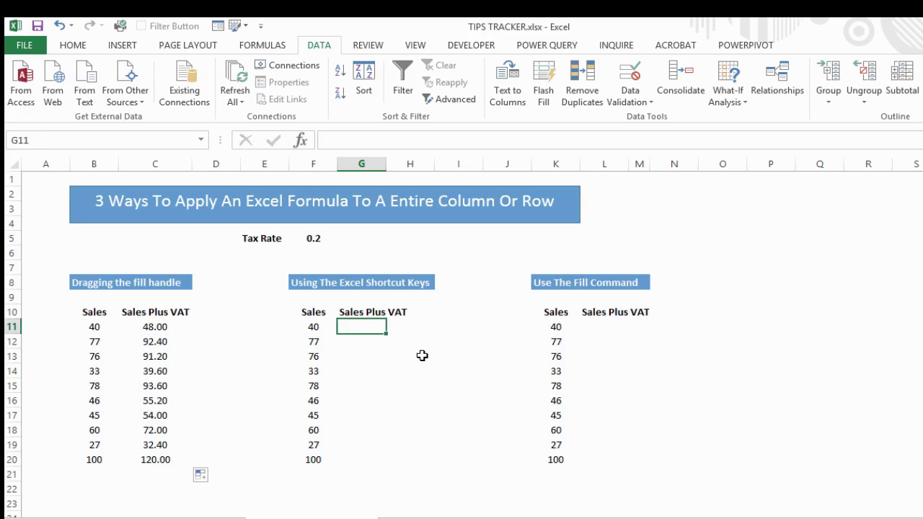
left_click_drag(375, 325, 369, 455)
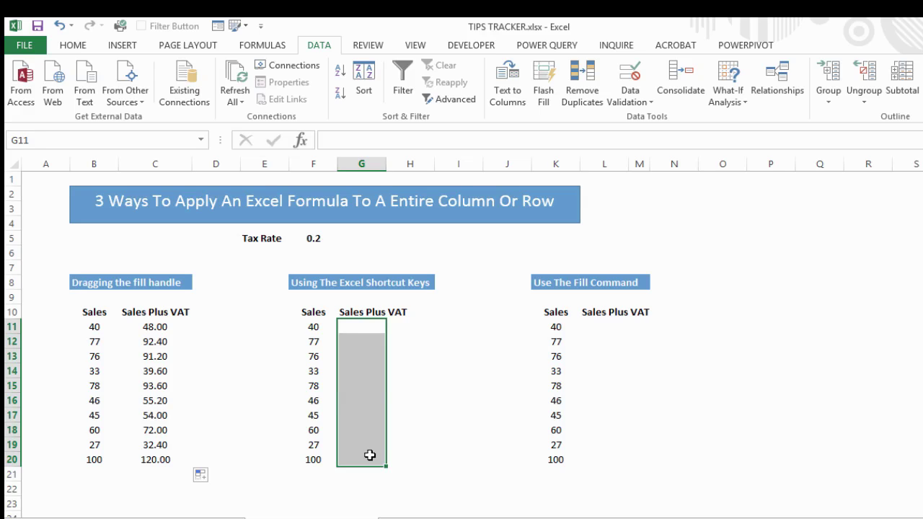
left_click(358, 141)
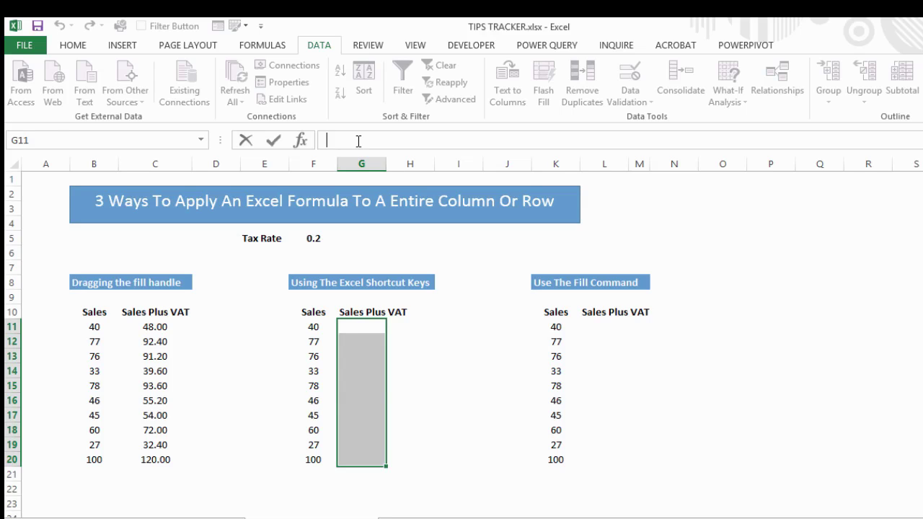
Enter =(F11*$F$5)+F11 into all of G11:G20 at once with Ctrl+Enter.
type("=(")
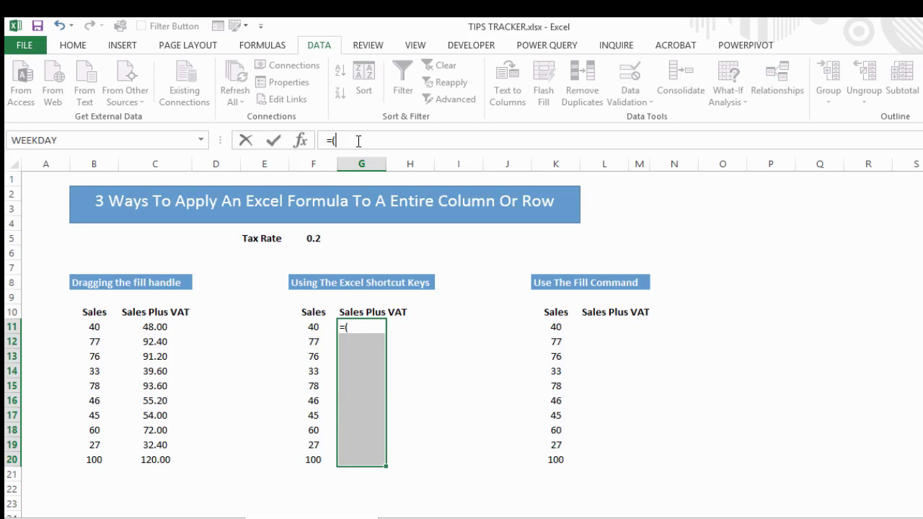
type("f11")
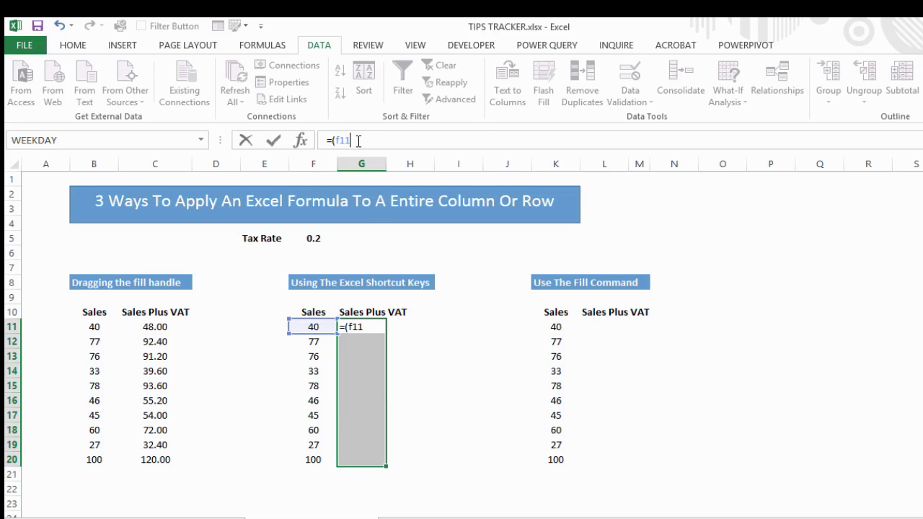
type("*")
left_click(314, 240)
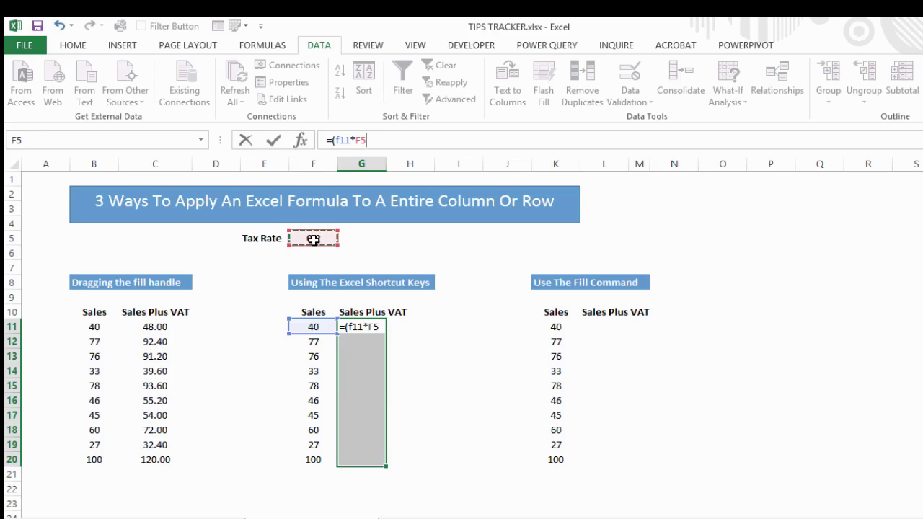
key("F4")
type(")")
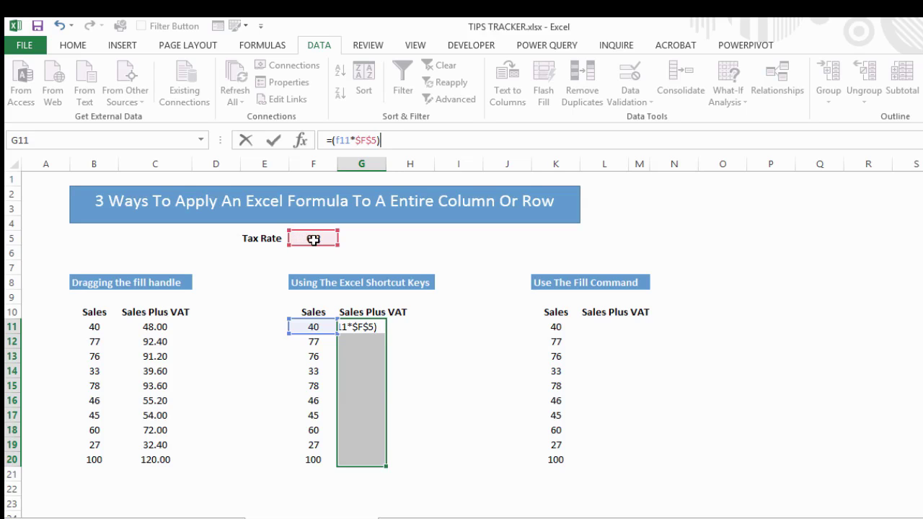
type("+f11")
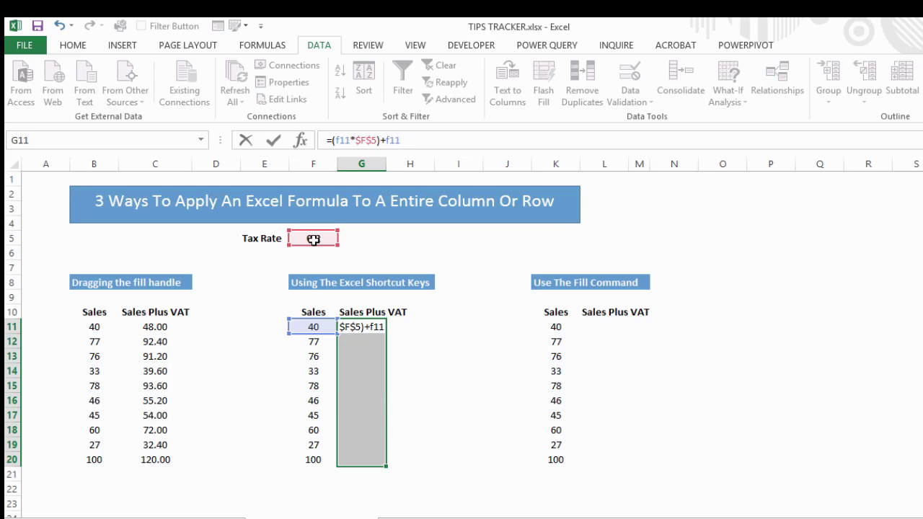
key("ctrl+Return")
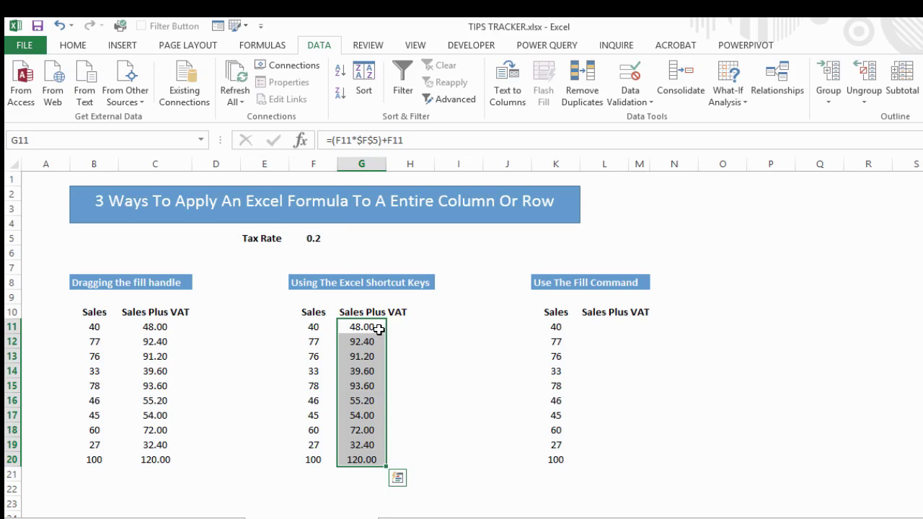
left_click_drag(370, 333, 363, 465)
Build =(K11*$F$5)+K11 in cell L11 so it returns 48.00.
left_click(421, 338)
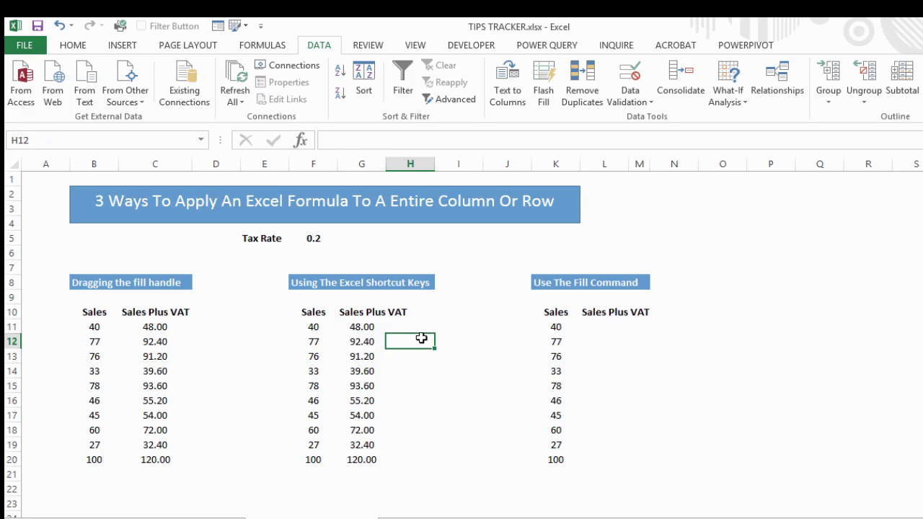
left_click(585, 324)
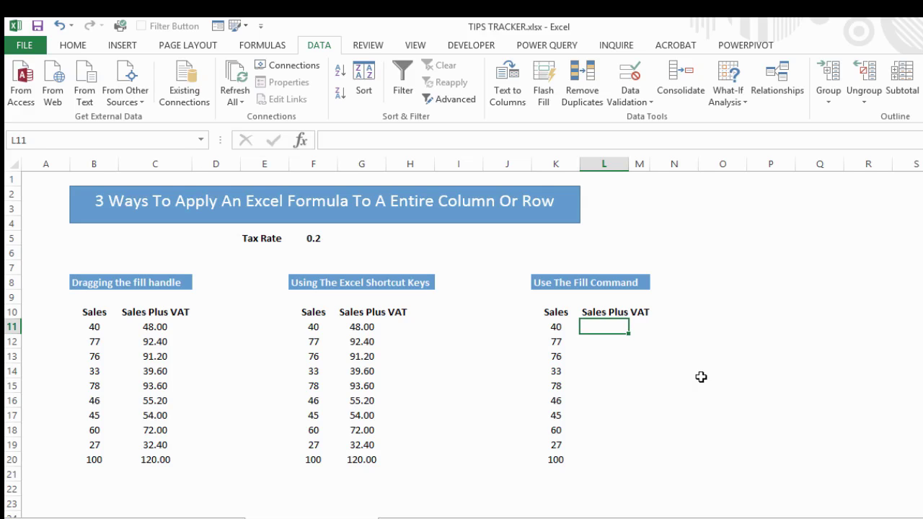
type("=(")
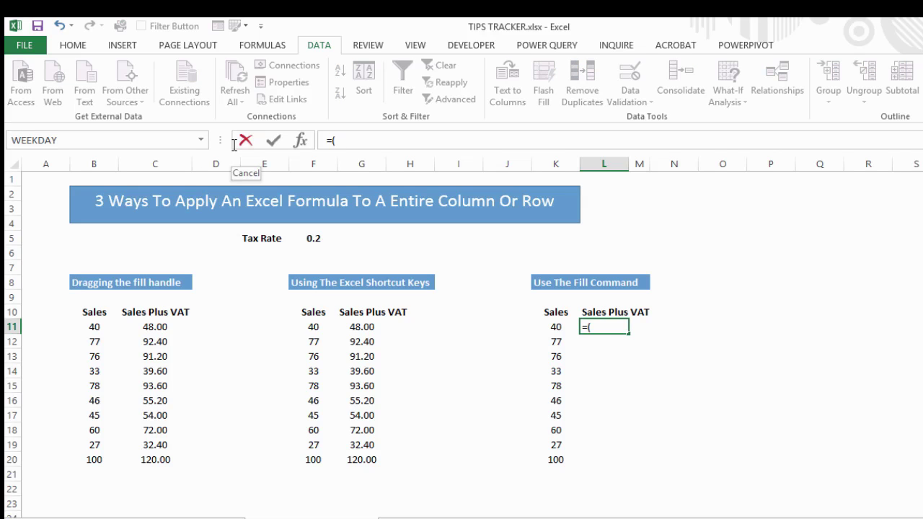
left_click(551, 326)
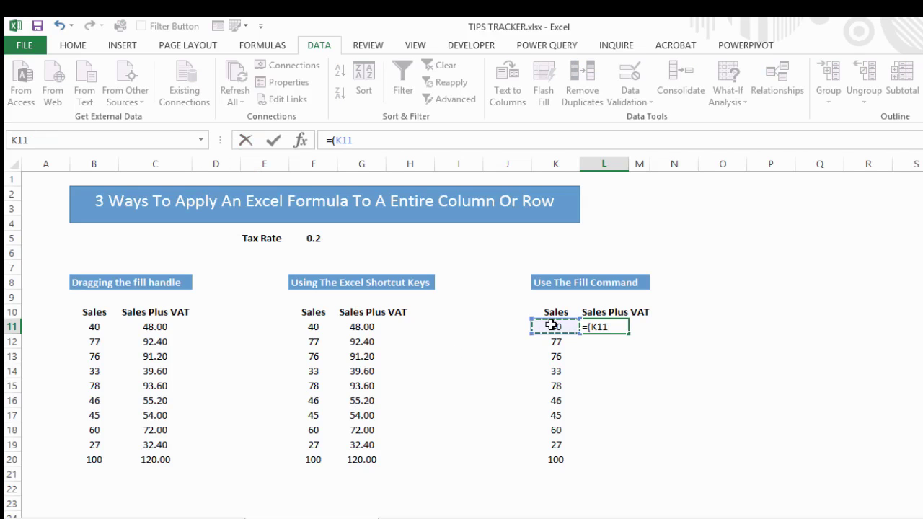
type("*")
left_click(318, 232)
key("F4")
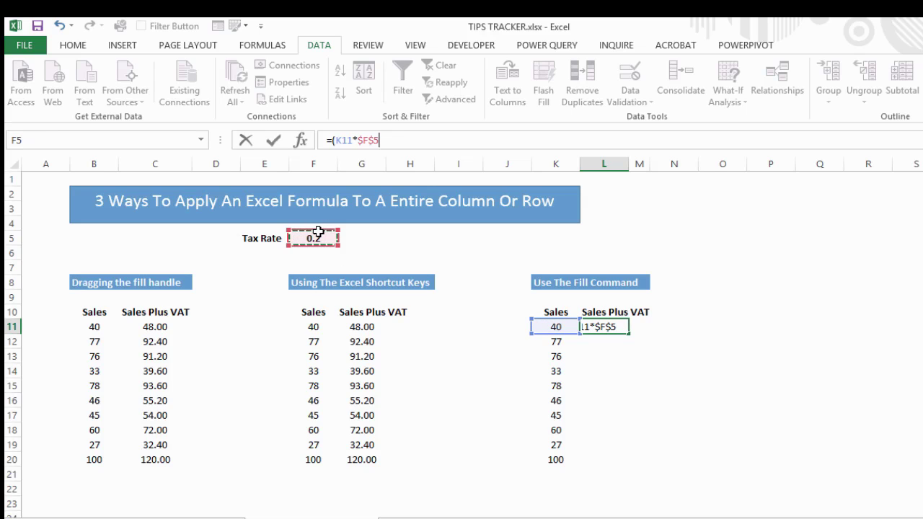
type(")")
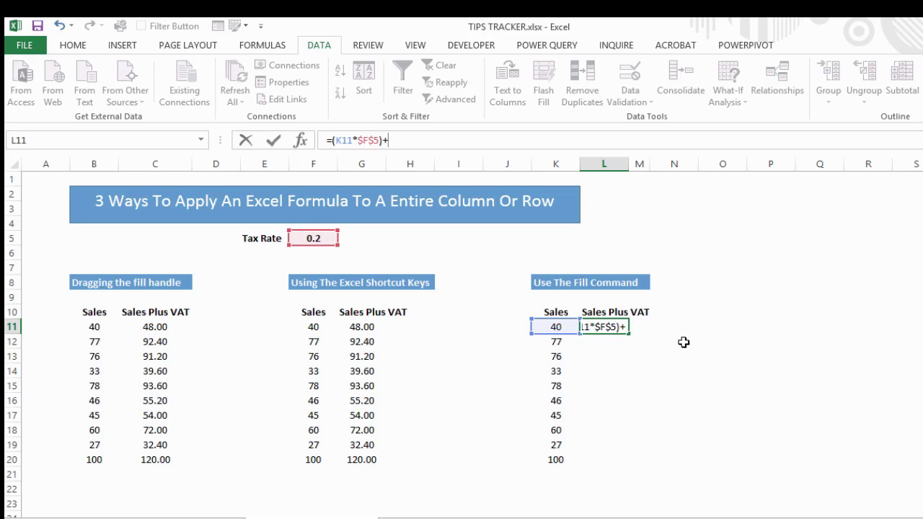
type("+")
left_click(556, 326)
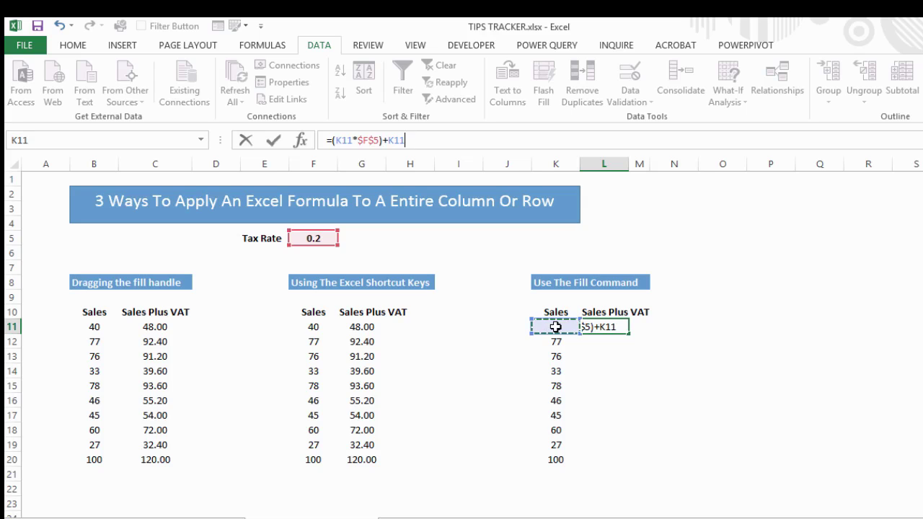
key("Return")
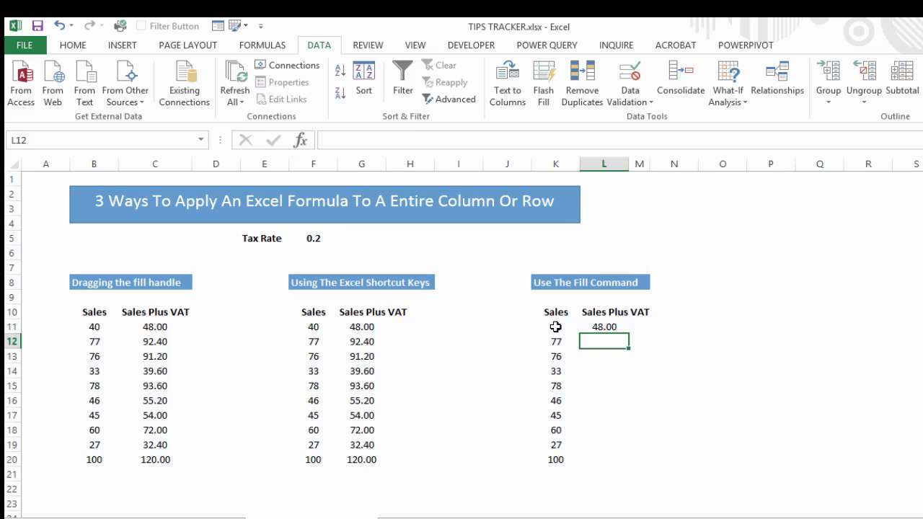
key("Up")
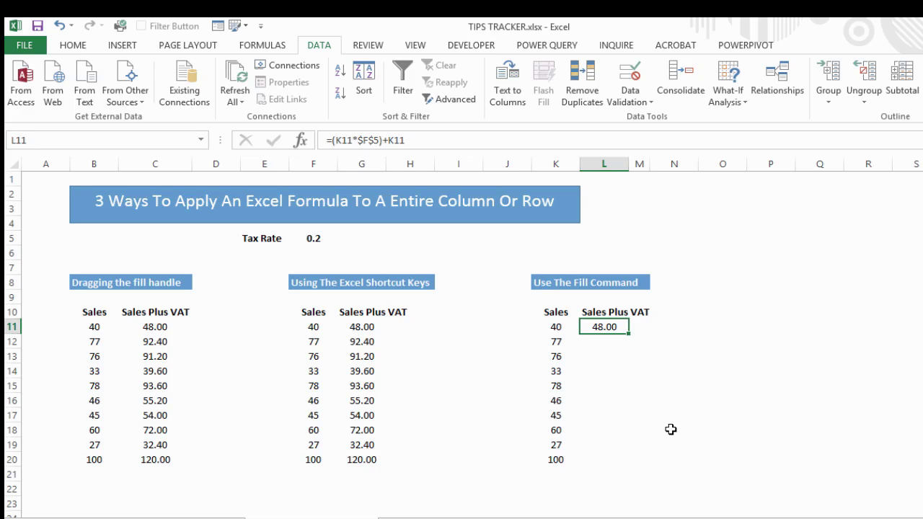
Fill the L11 formula down through L20 using Home > Fill > Down.
left_click_drag(607, 326, 606, 459)
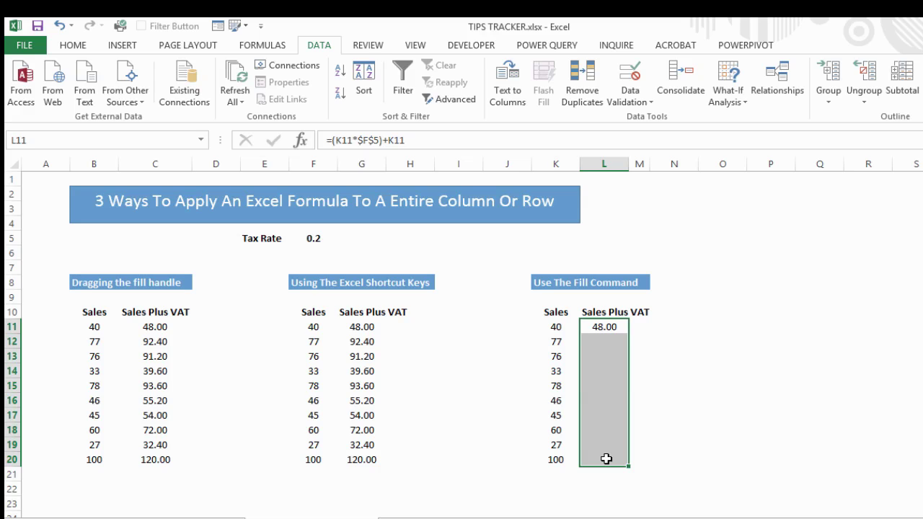
left_click_drag(596, 324, 594, 459)
left_click(75, 45)
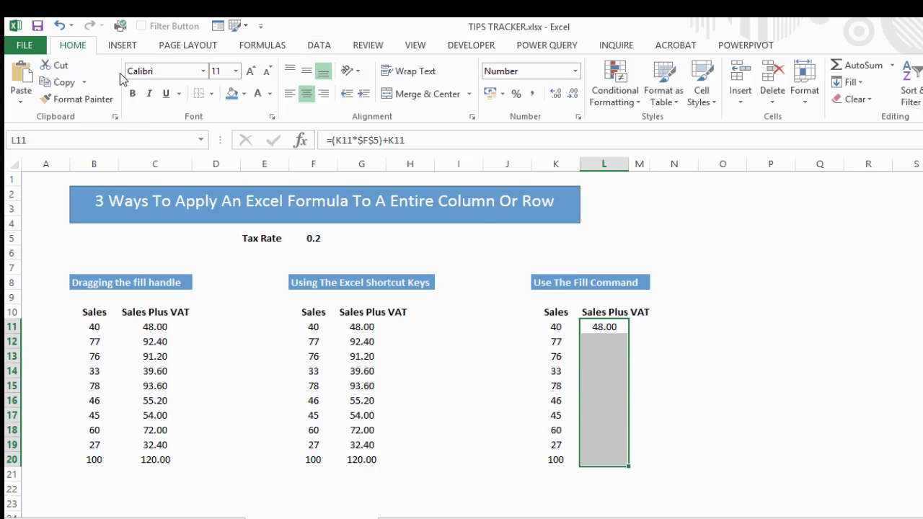
left_click(861, 83)
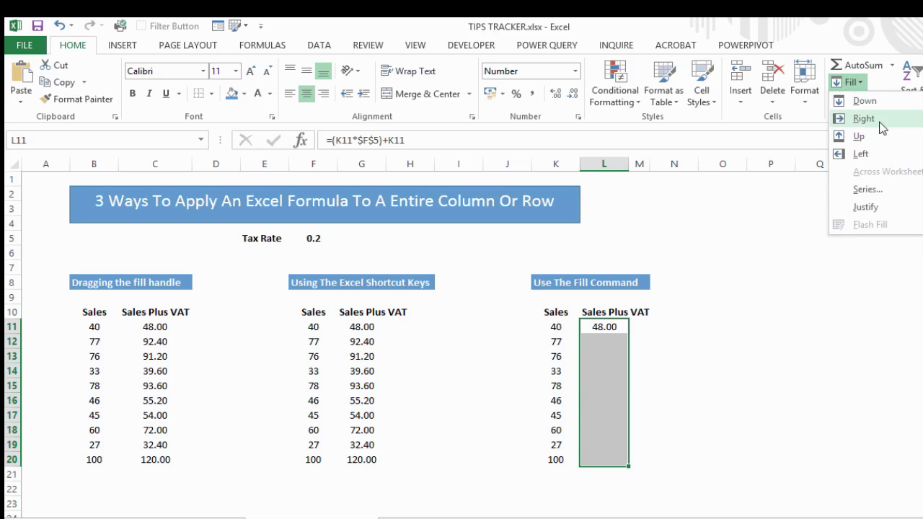
left_click(874, 104)
left_click(694, 401)
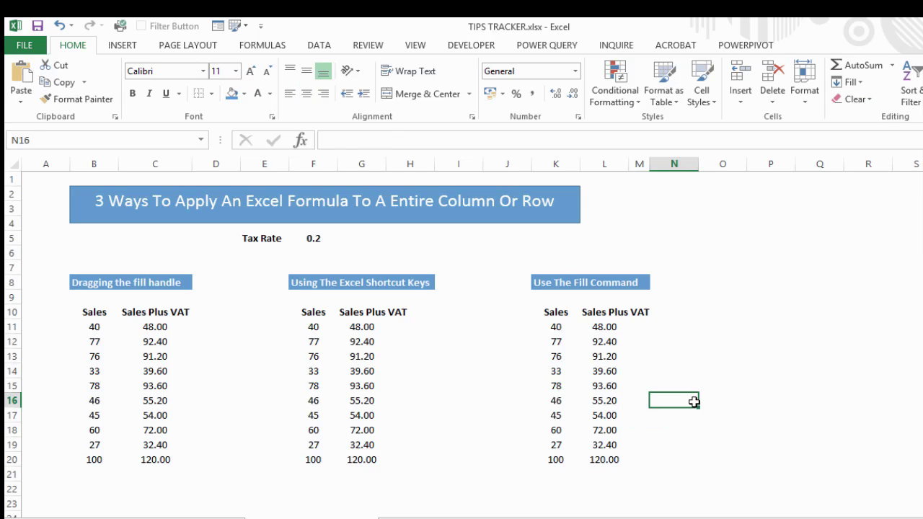
Reopen the Fill menu with only L11 selected and close it without filling.
left_click_drag(612, 327, 799, 327)
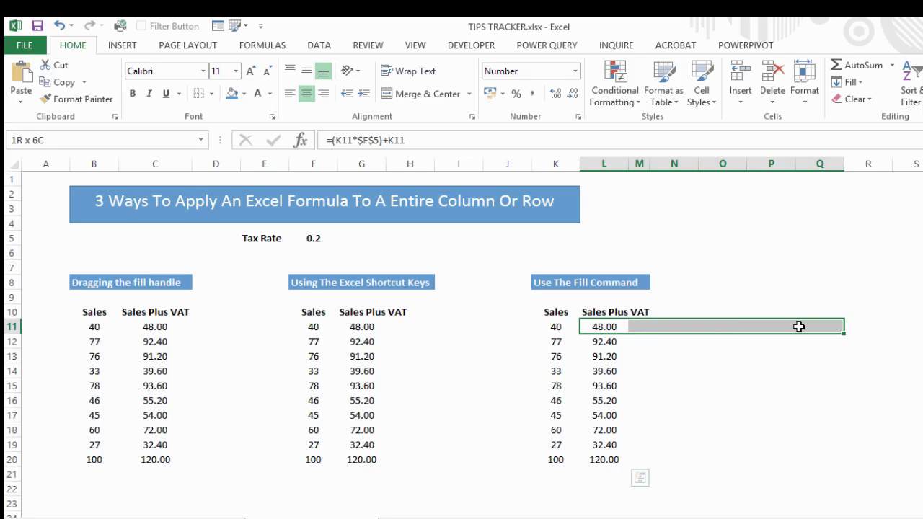
left_click(695, 344)
left_click(612, 323)
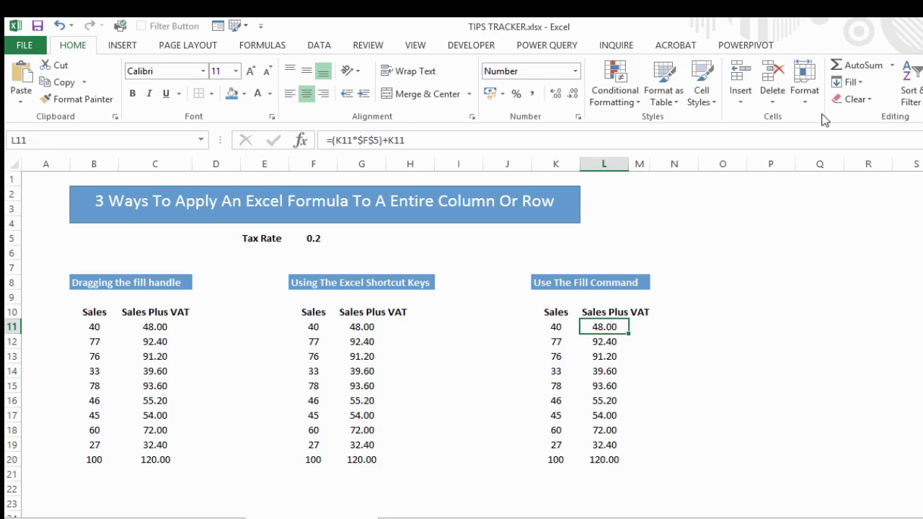
left_click(851, 82)
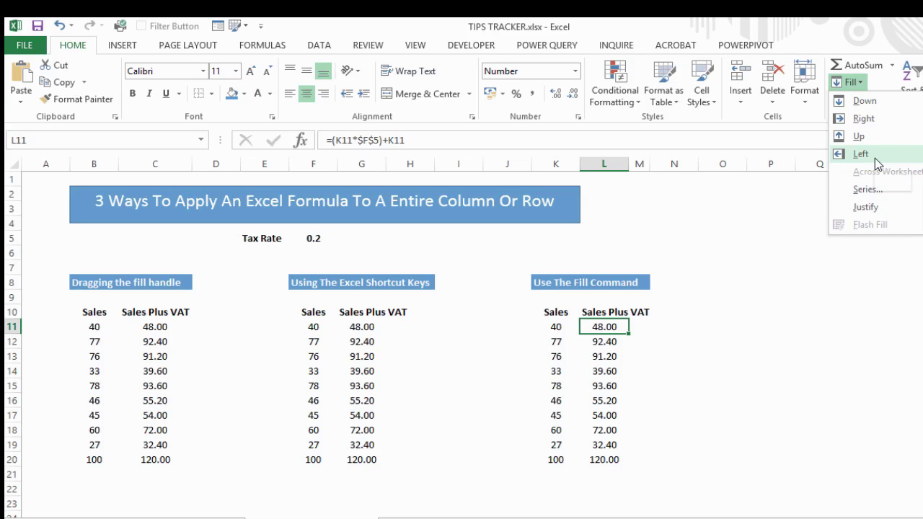
left_click(699, 416)
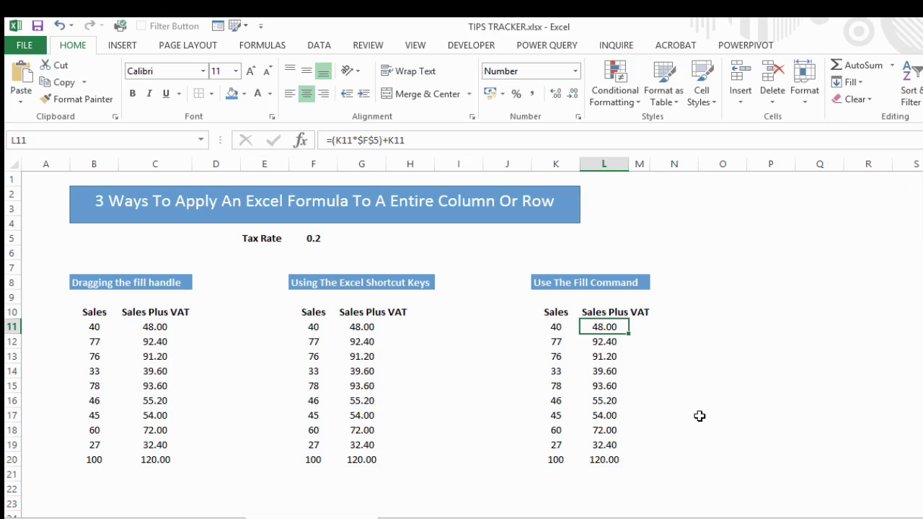